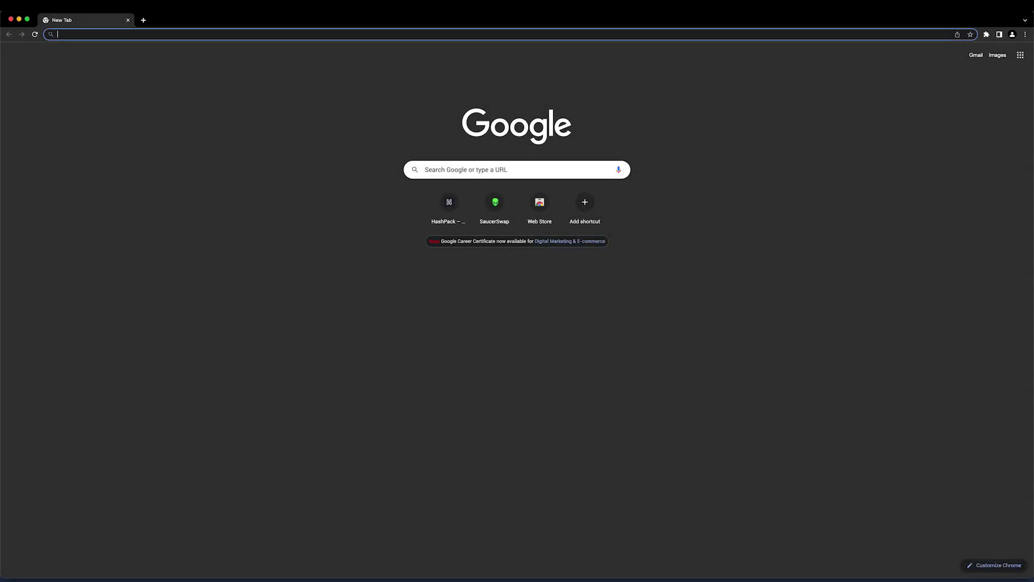
# - Load hashpack.app in Chrome and open the HashPack wallet extension on testnet
pyautogui.write('hashpack.app')
pyautogui.press('Return')
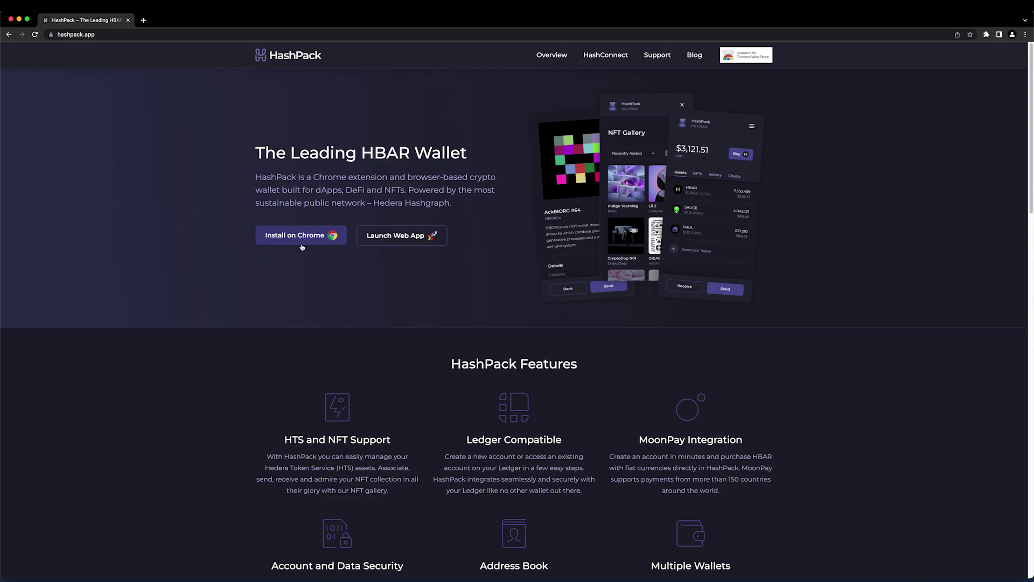
pyautogui.click(986, 34)
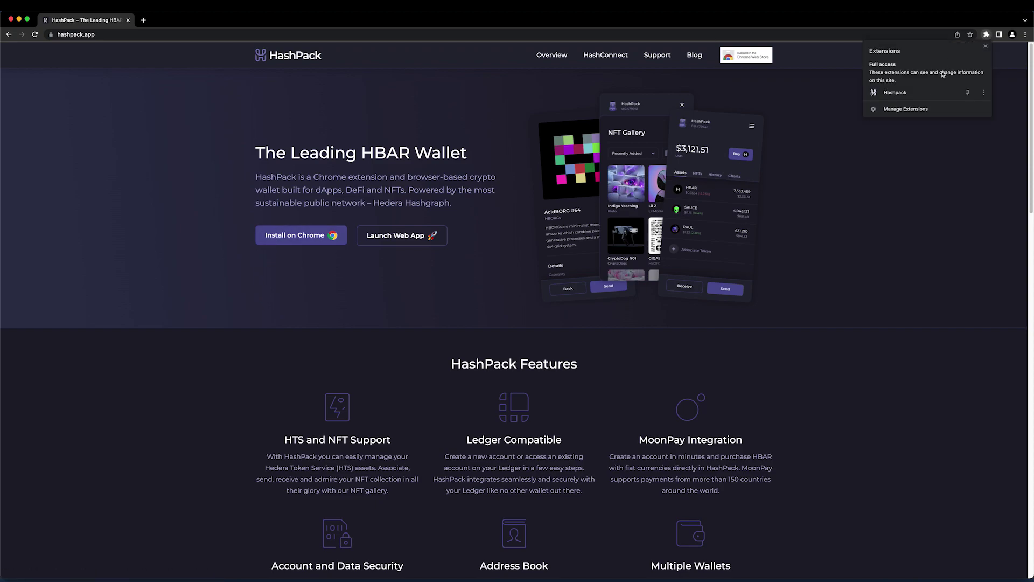
pyautogui.click(935, 94)
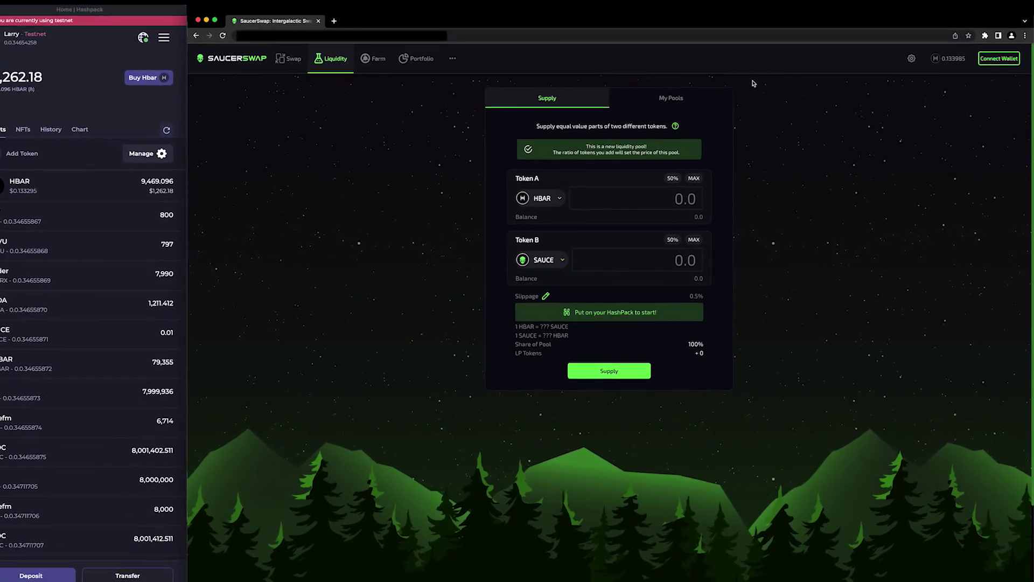
# - Pair the HashPack account with SaucerSwap, showing 9469.09556187 HBAR and 0.01 SAUCE available
pyautogui.click(989, 64)
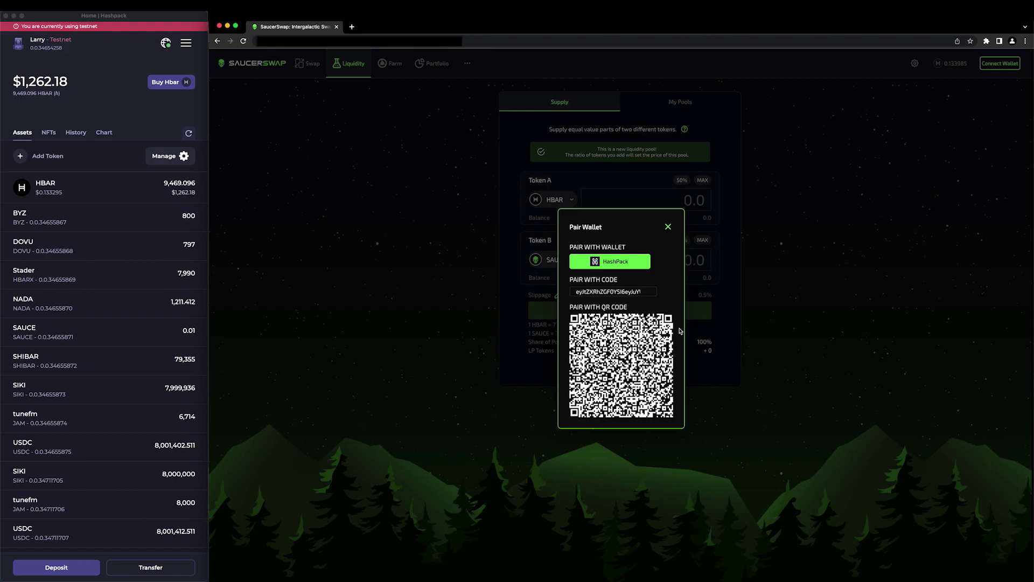
pyautogui.click(642, 264)
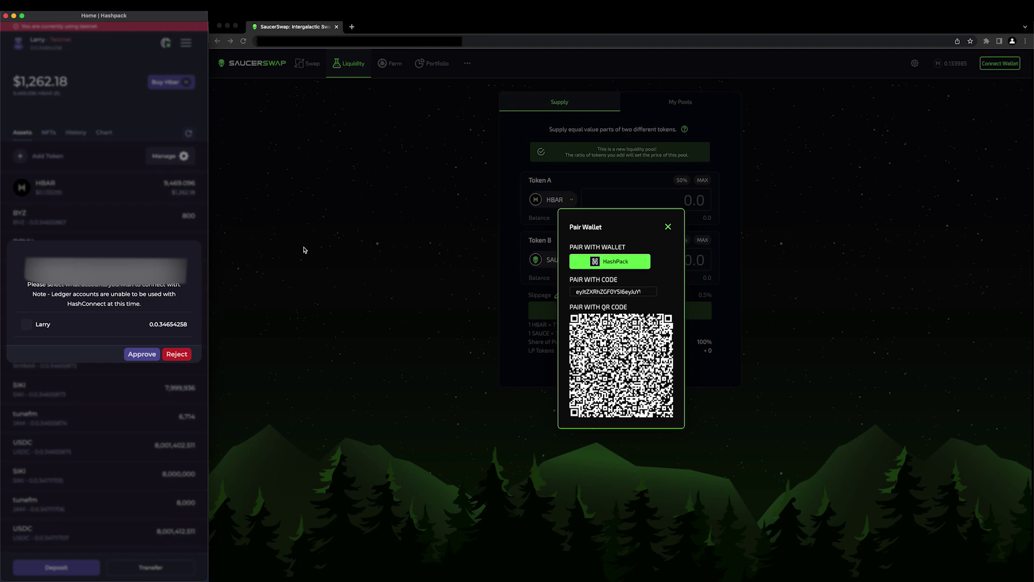
pyautogui.click(26, 324)
pyautogui.click(140, 354)
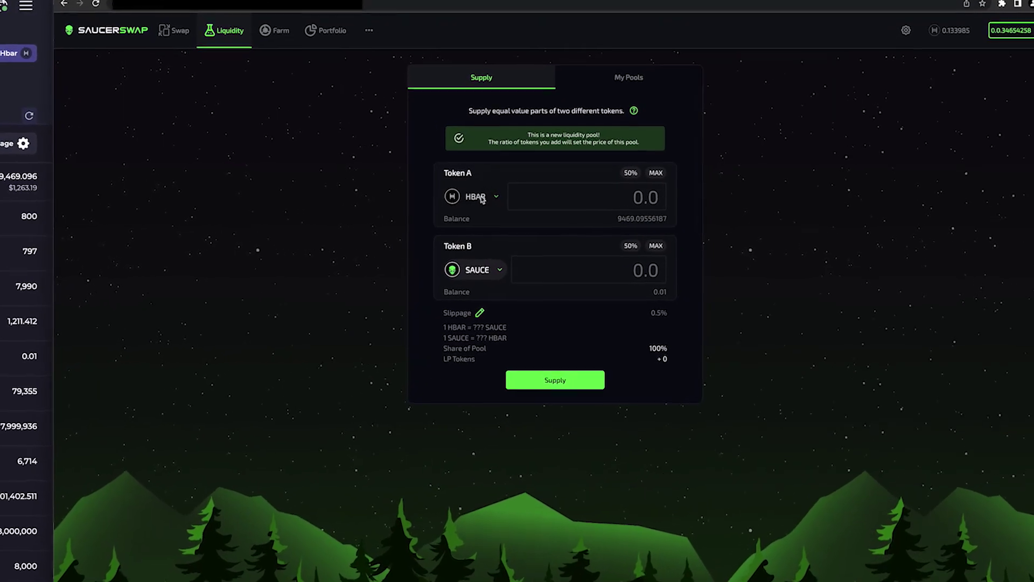
# - Choose HBARX as Token A and DOVU as Token B for the new pool
pyautogui.click(510, 198)
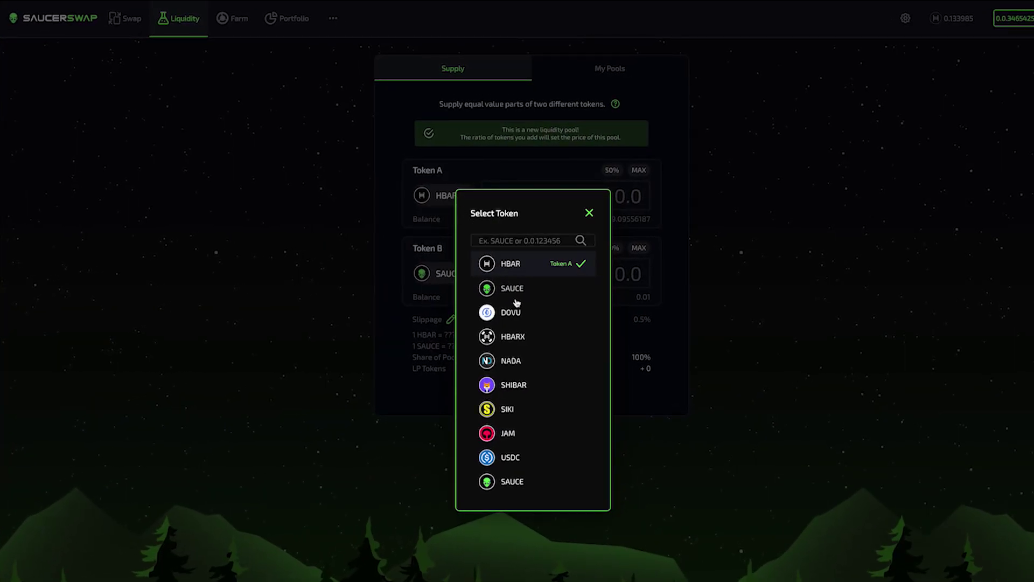
pyautogui.click(523, 338)
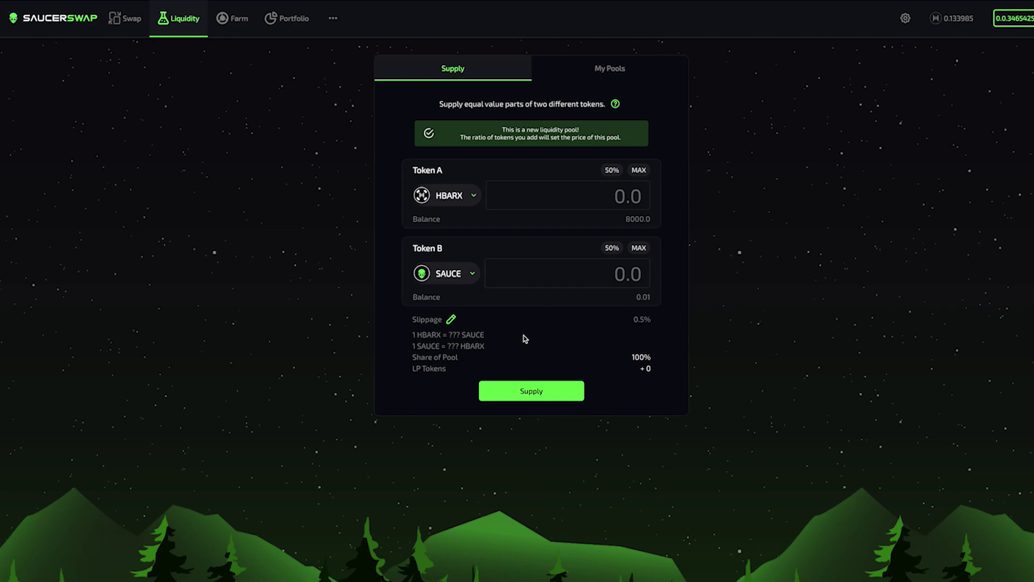
pyautogui.click(460, 275)
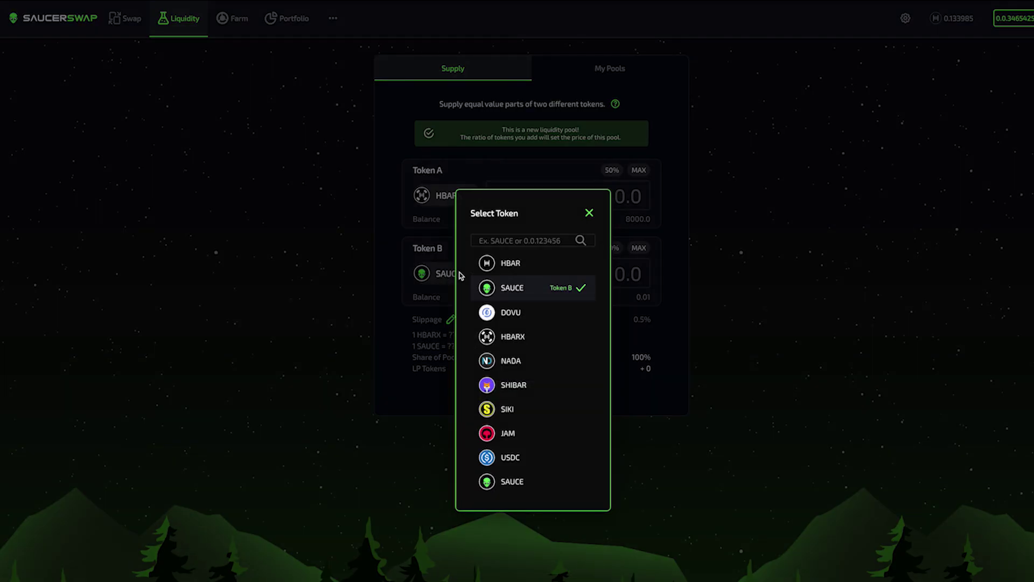
pyautogui.click(536, 321)
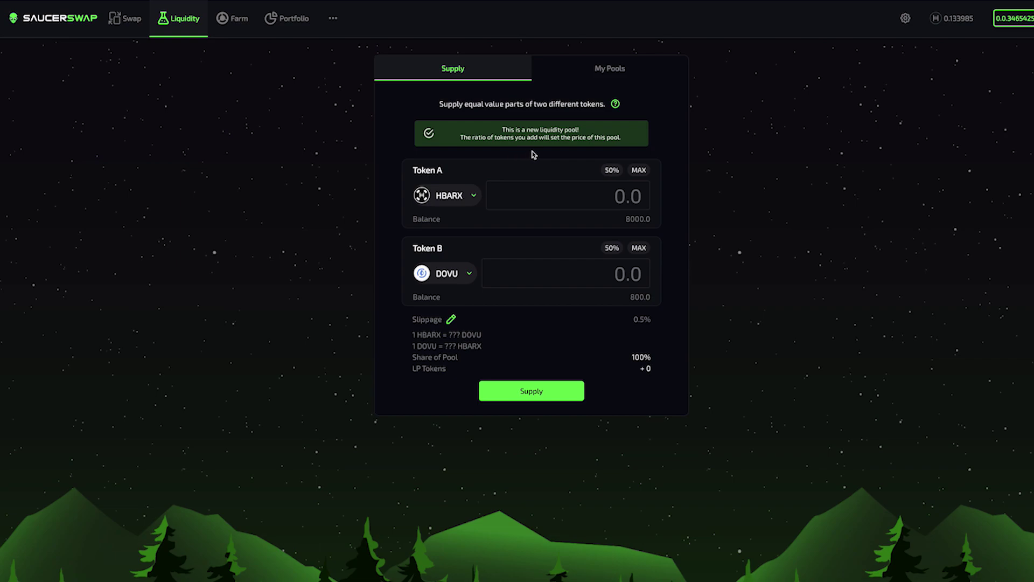
# - Enter 100 HBARX and 670 DOVU (1 HBARX = 6.7 DOVU) and check the 0.5% slippage setting
pyautogui.click(562, 197)
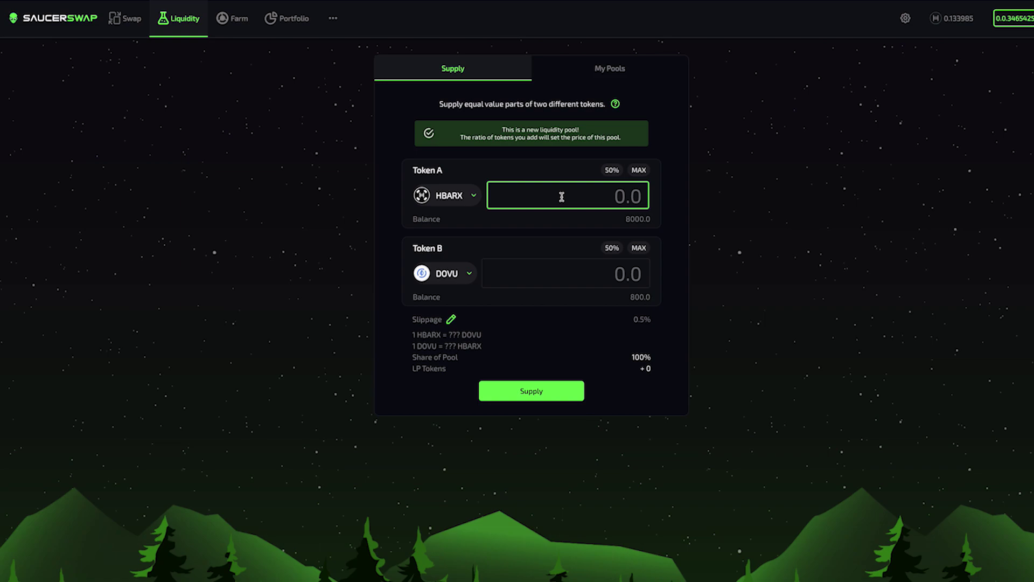
pyautogui.write('100')
pyautogui.click(569, 272)
pyautogui.write('670')
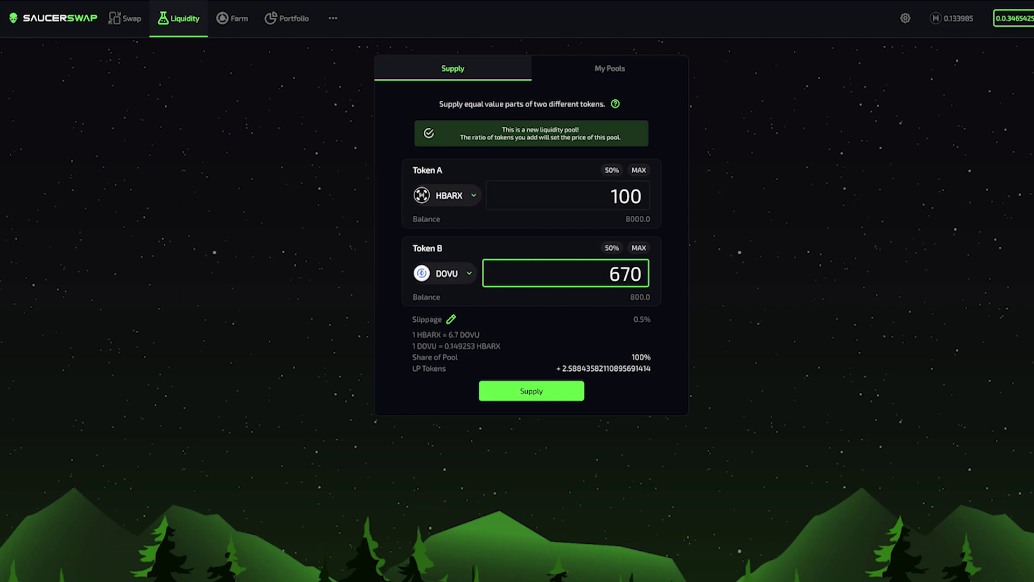
pyautogui.click(451, 319)
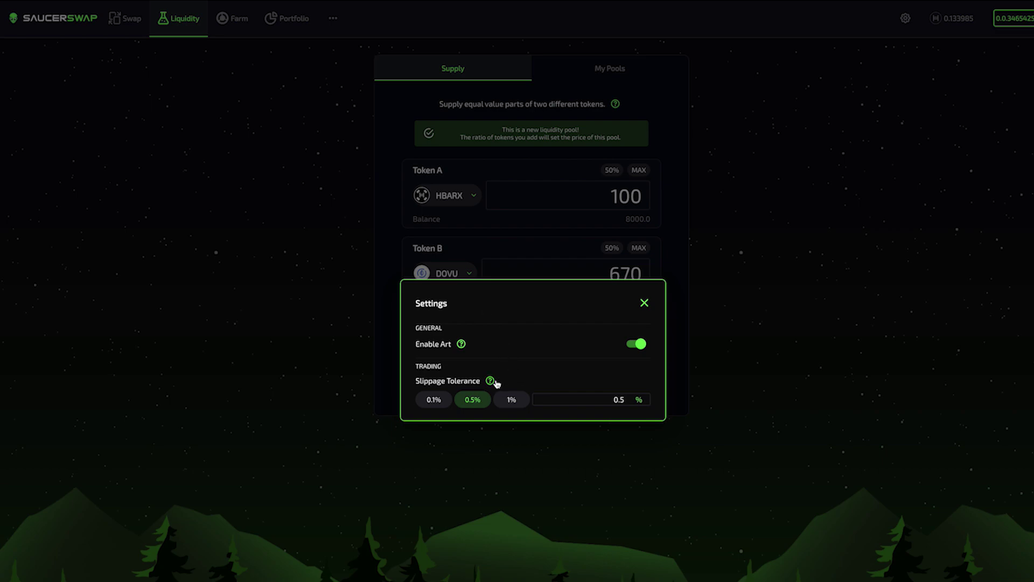
# - Keep slippage tolerance at 0.5% and close the Settings panel
pyautogui.moveTo(491, 382)
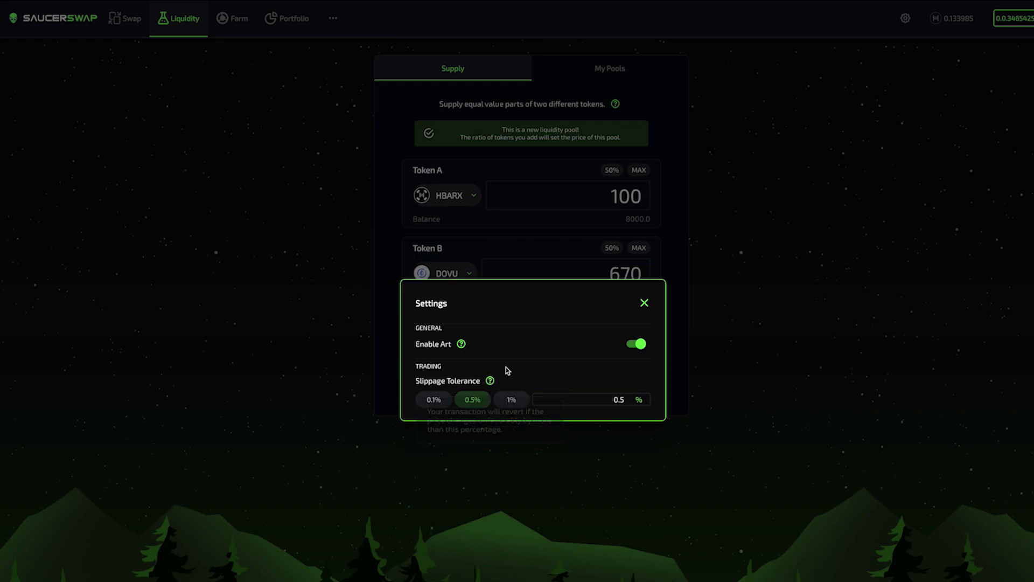
pyautogui.click(583, 397)
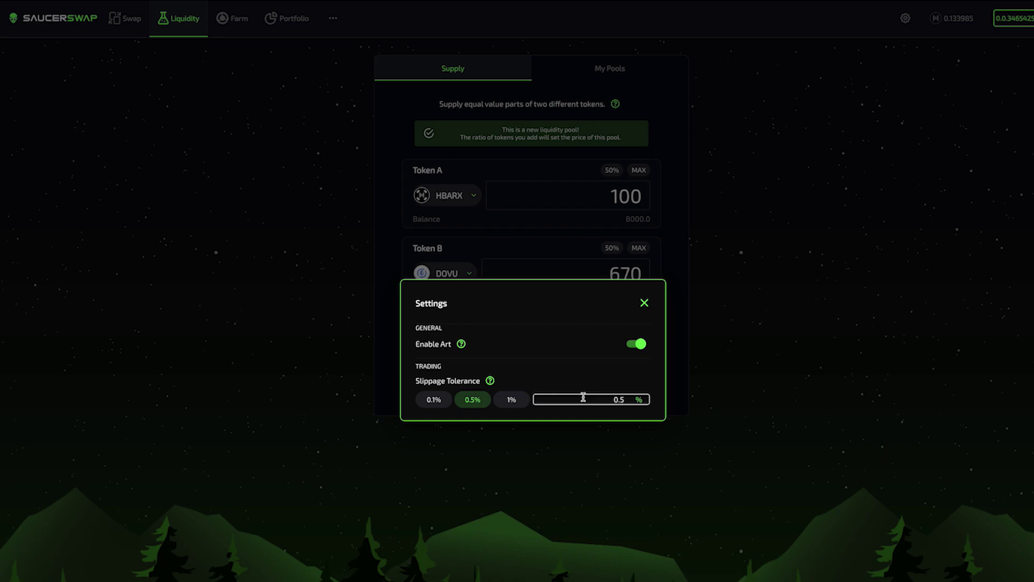
pyautogui.click(644, 301)
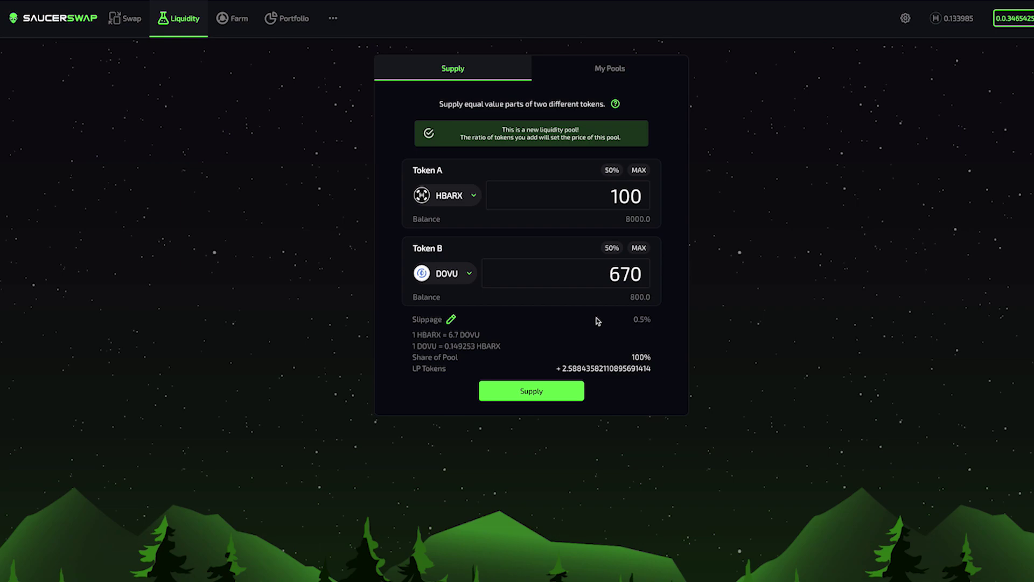
# - Supply 100 HBARX and 670 DOVU and approve the transaction in HashPack
pyautogui.click(556, 391)
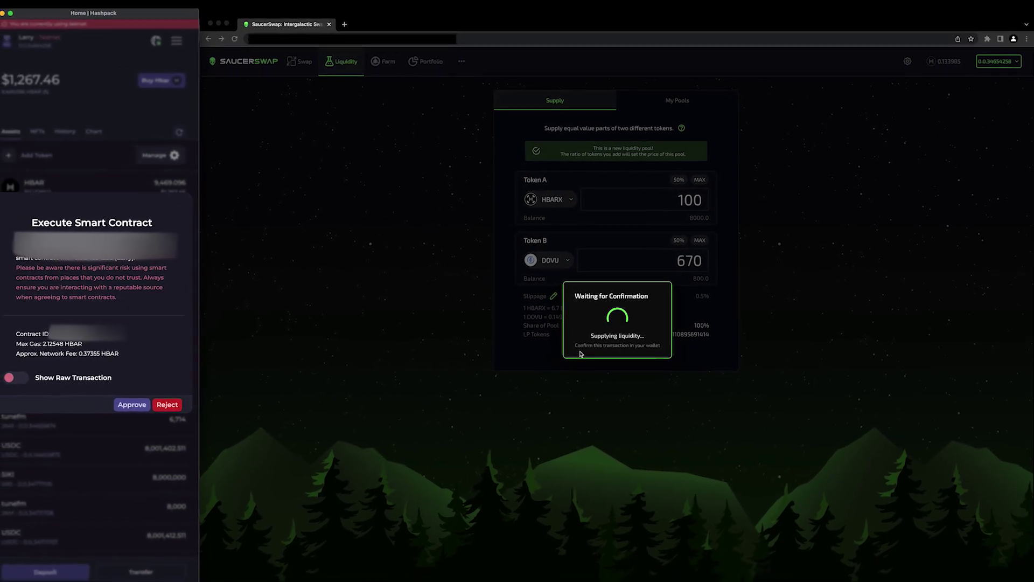
pyautogui.click(139, 408)
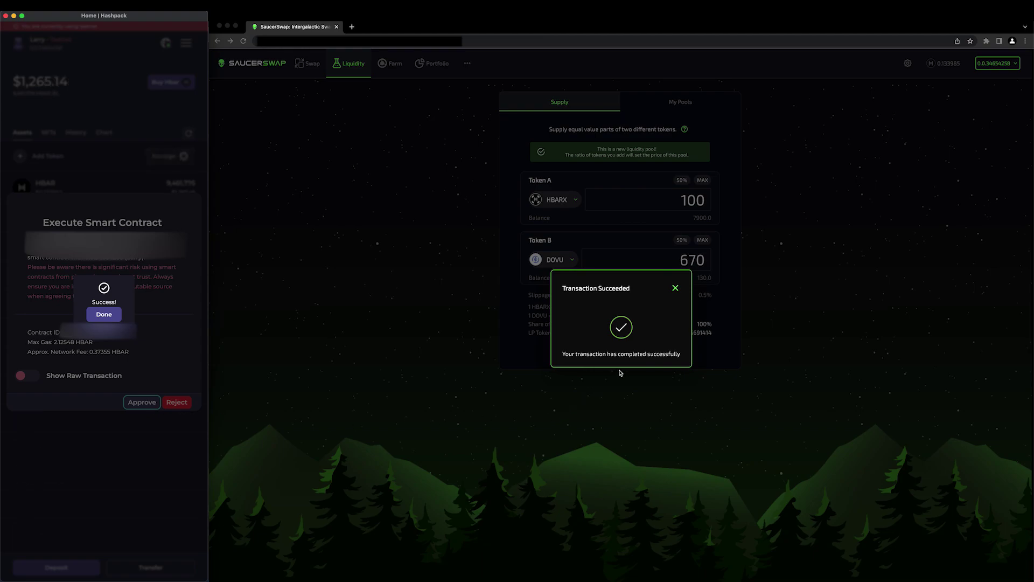
pyautogui.click(101, 316)
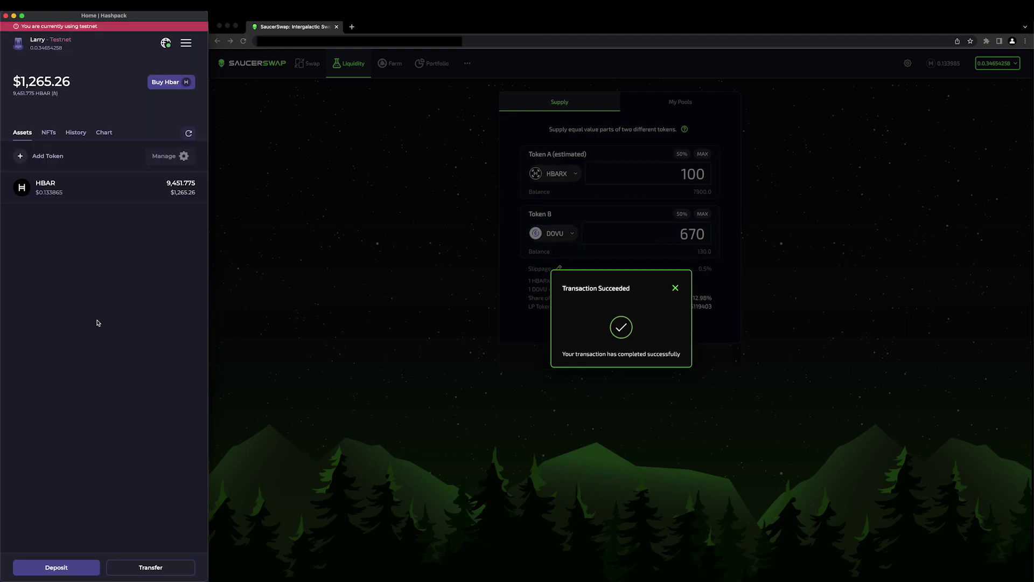
# - Refresh the wallet to show 7900 HBARX, 130 DOVU and 2.588 ssLP, then close the success popup
pyautogui.click(189, 133)
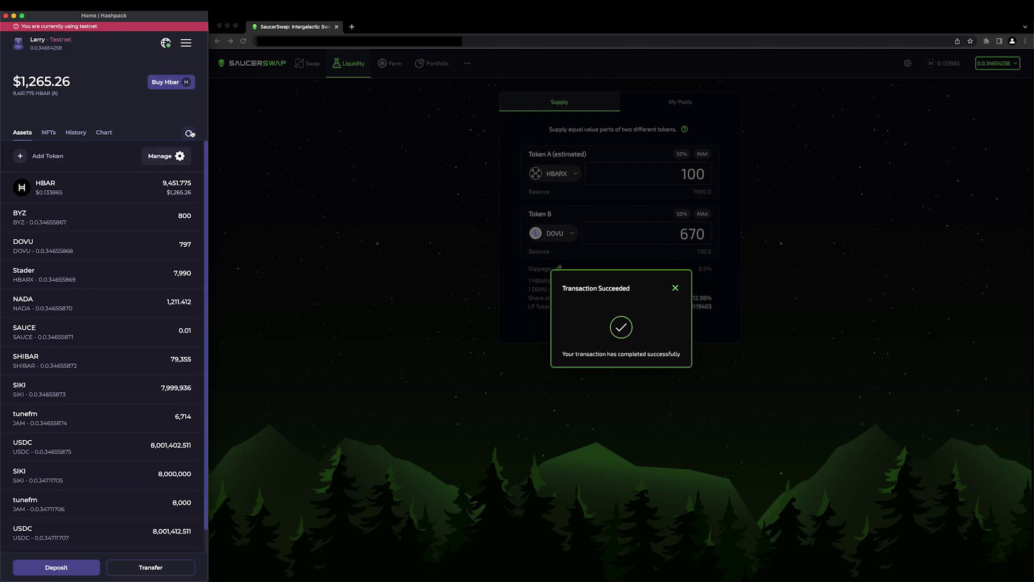
pyautogui.scroll(-1, 121, 291)
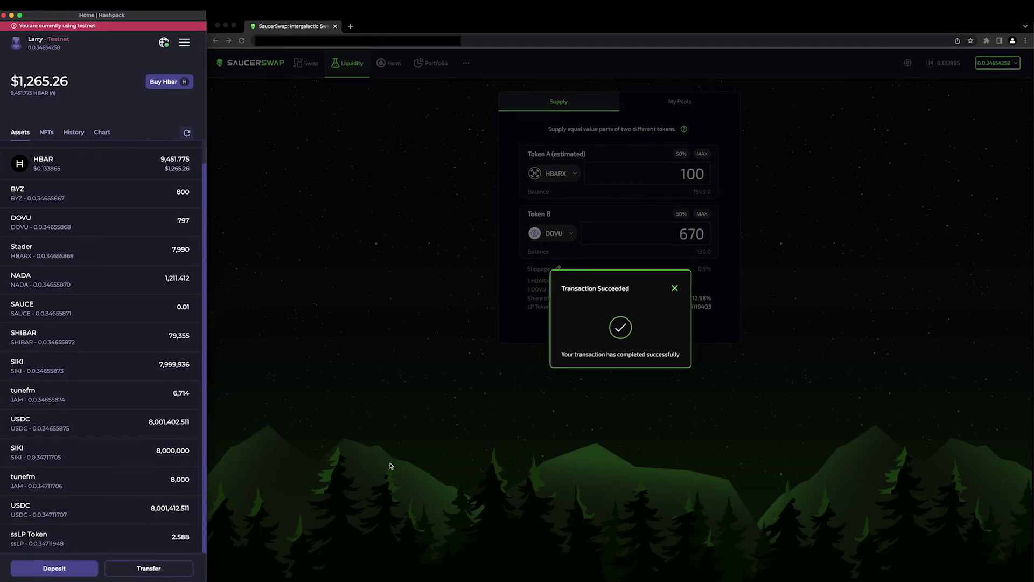
pyautogui.click(675, 287)
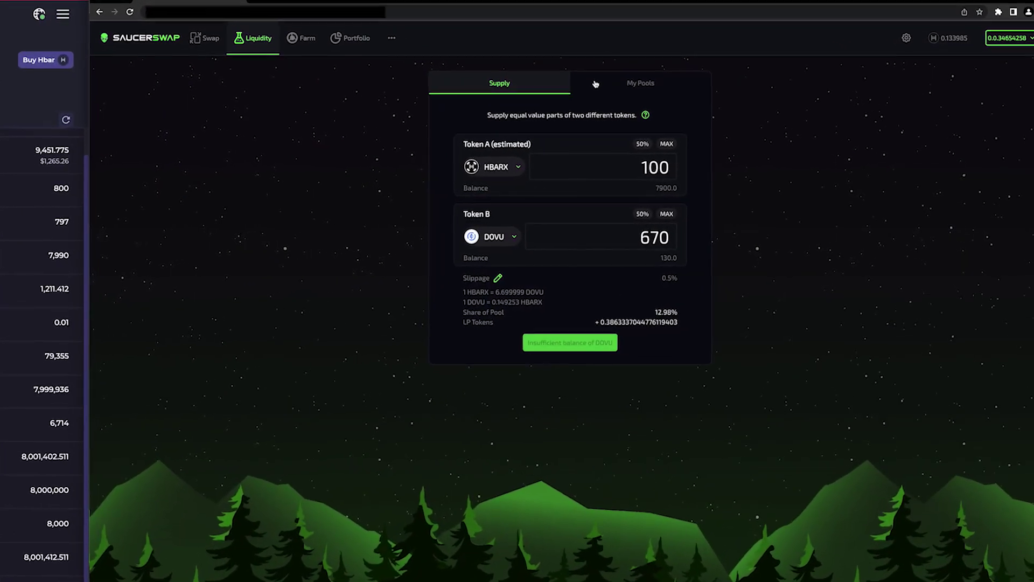
# - Open My Pools and expand HBAR–USDC, showing 74.99972614 HBAR and 9.999963 USDC pooled
pyautogui.click(586, 80)
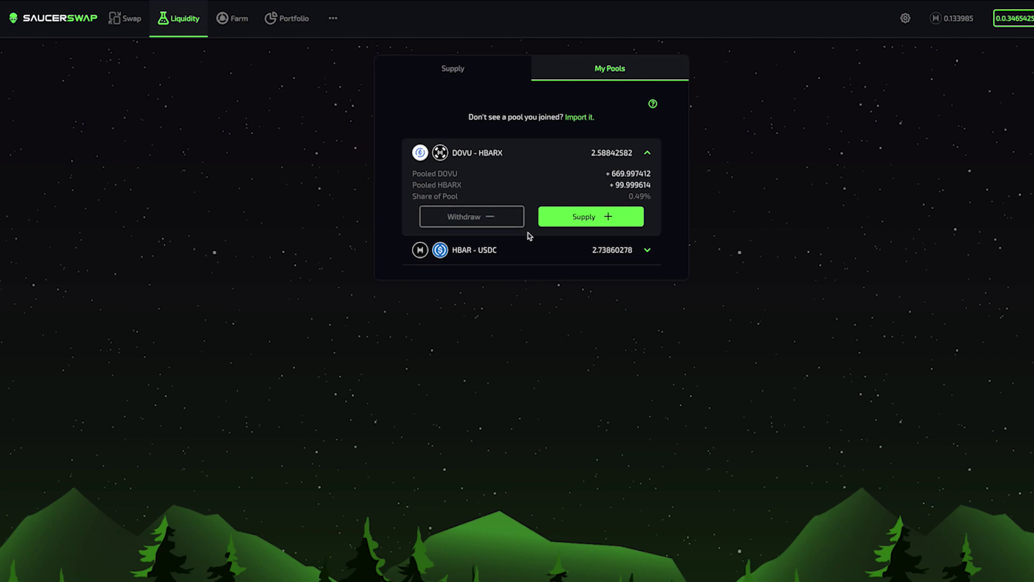
pyautogui.click(530, 249)
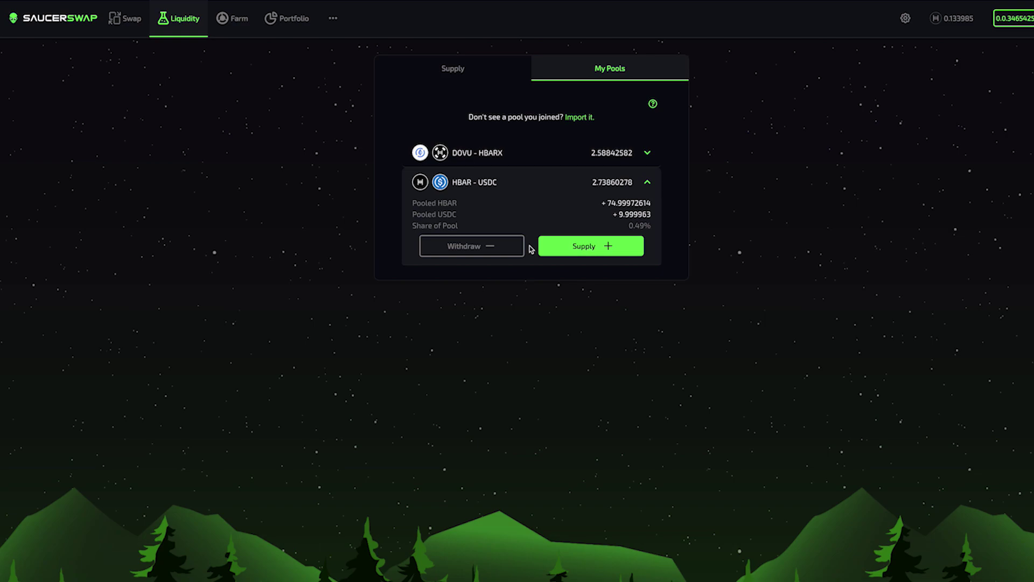
# - Back on the Supply form, keep HBAR as Token A and pick USDC as Token B
pyautogui.click(484, 71)
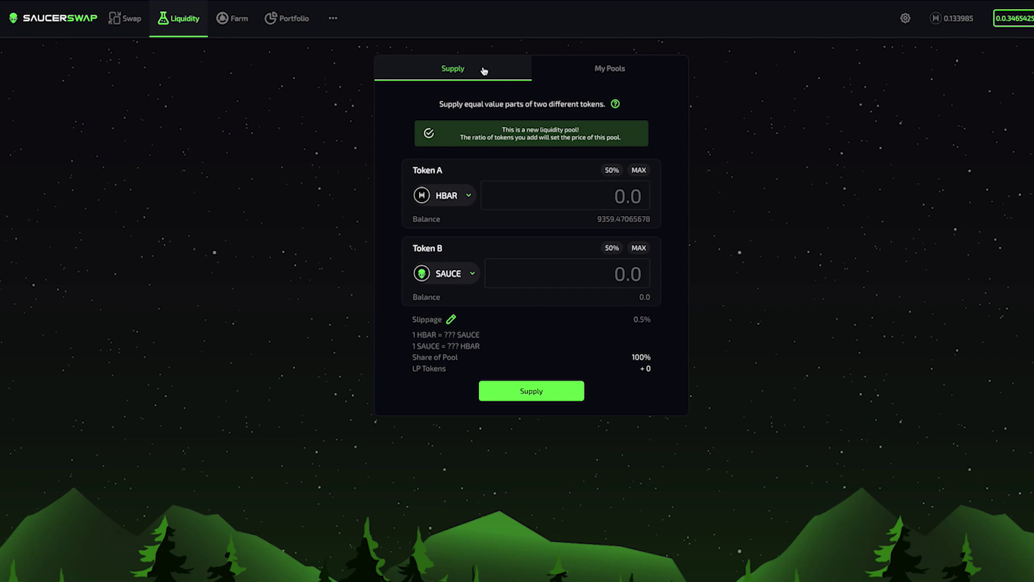
pyautogui.click(460, 196)
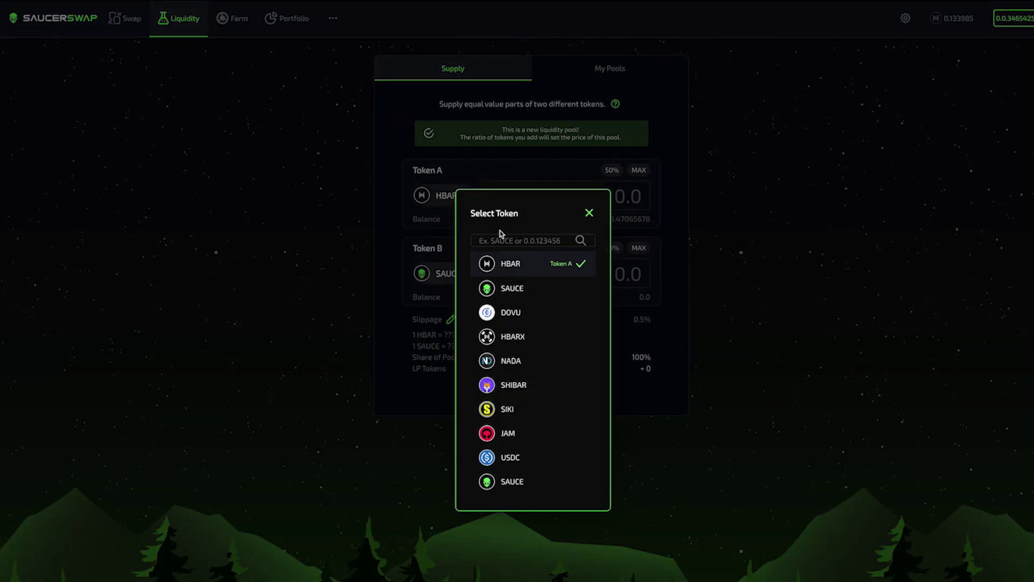
pyautogui.click(588, 215)
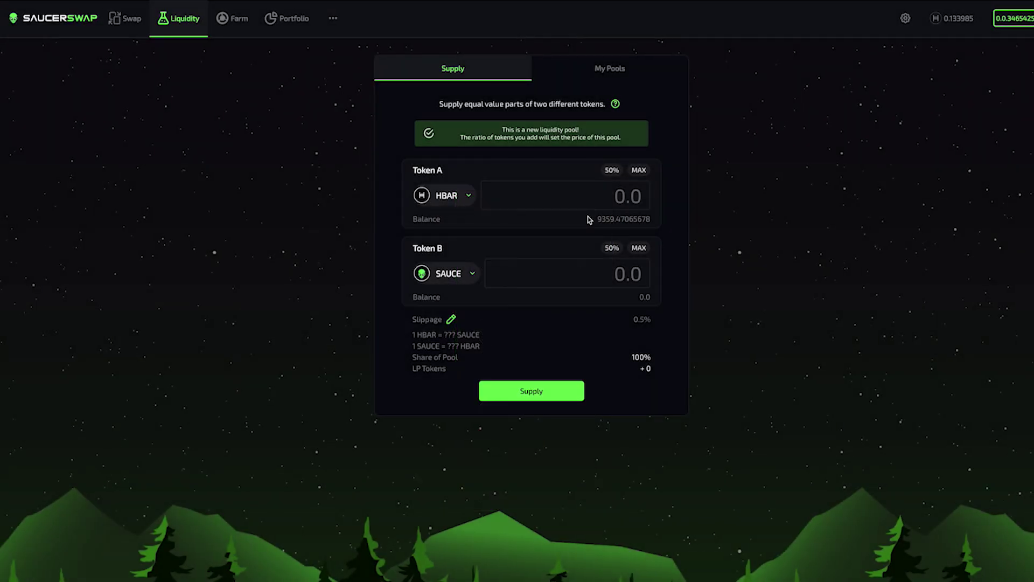
pyautogui.click(468, 276)
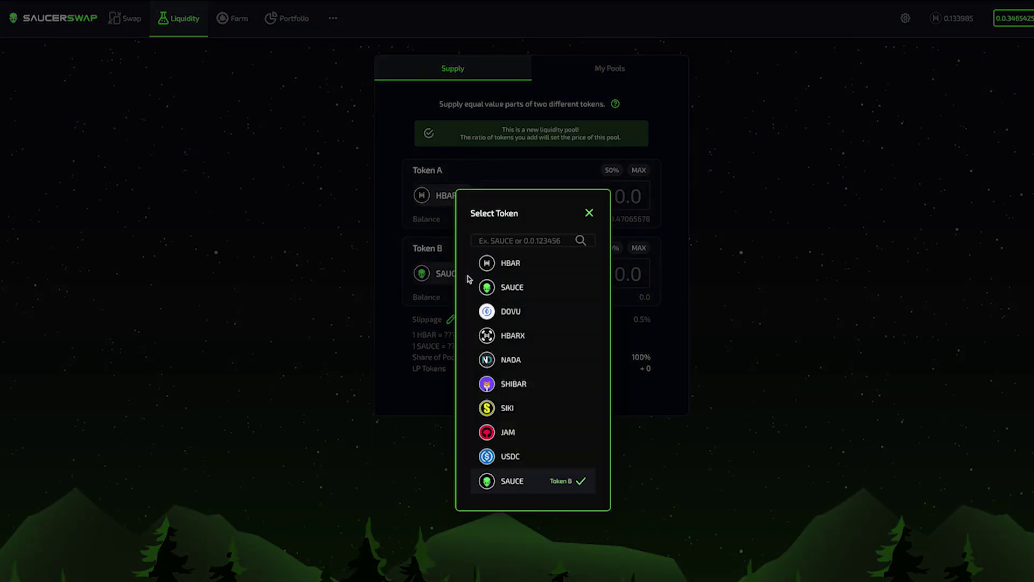
pyautogui.click(534, 457)
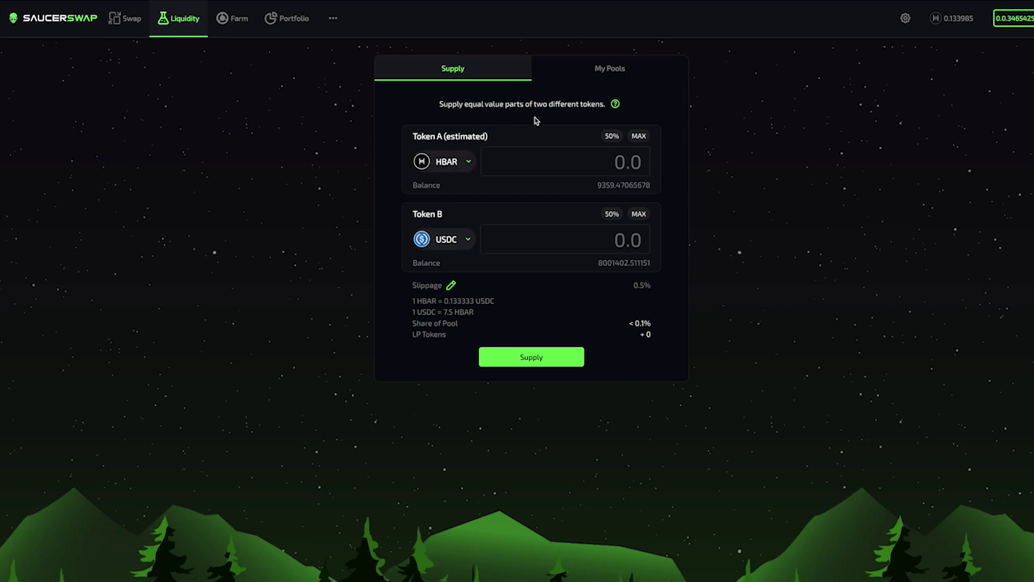
# - Enter 100 HBAR, estimating 13.333333 USDC, and review the 0.5% slippage settings
pyautogui.click(578, 164)
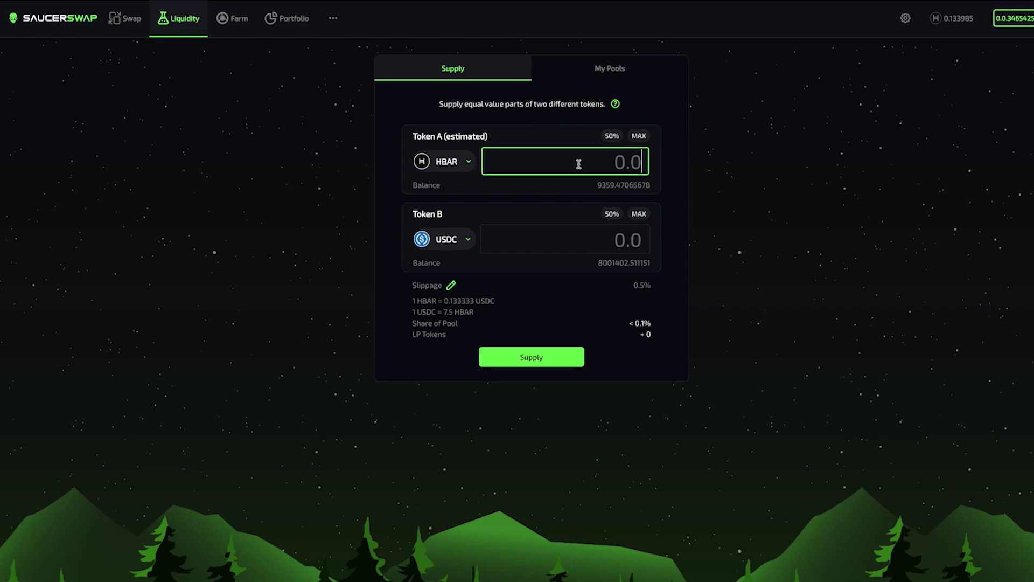
pyautogui.write('100')
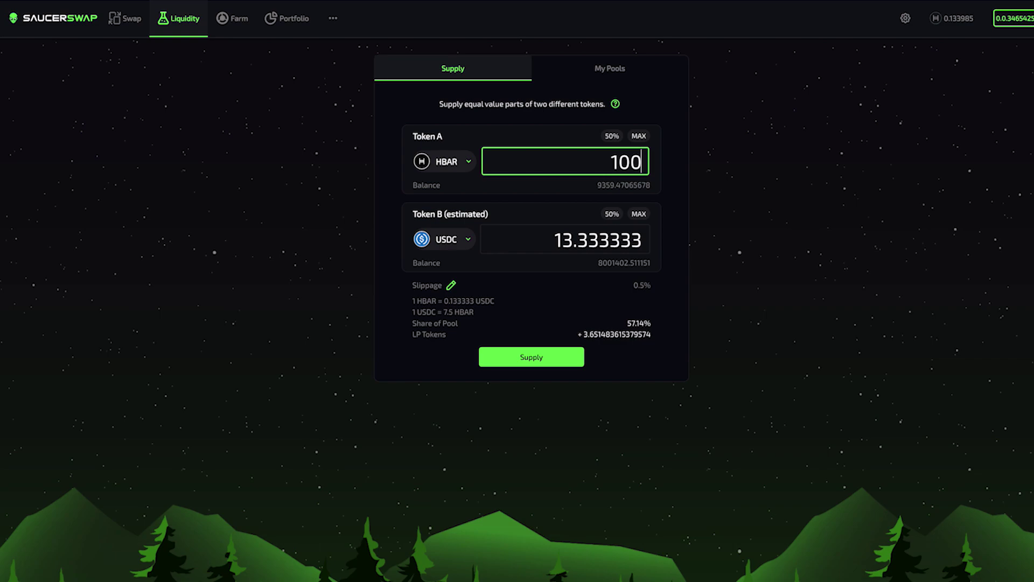
pyautogui.click(453, 284)
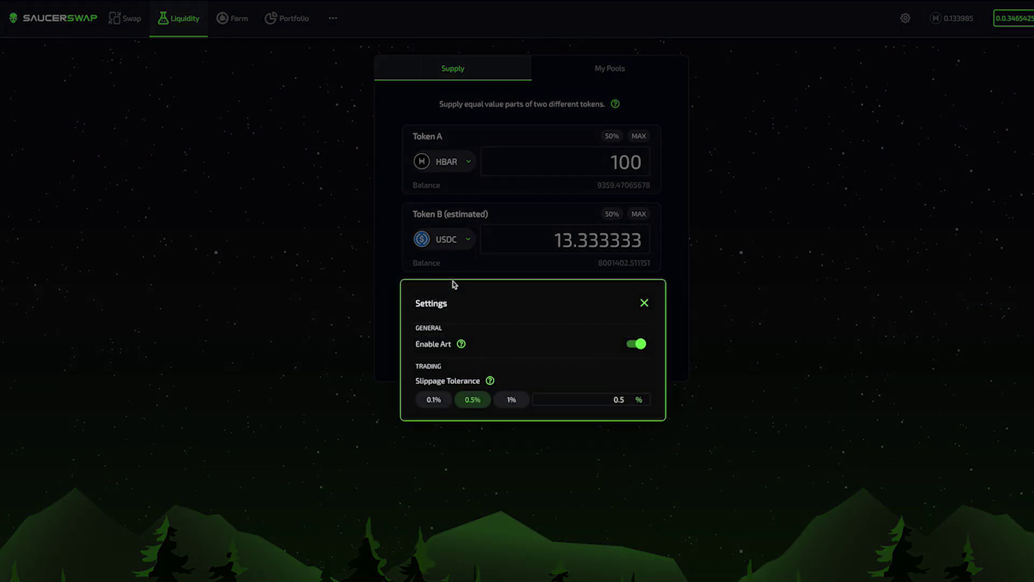
pyautogui.click(644, 305)
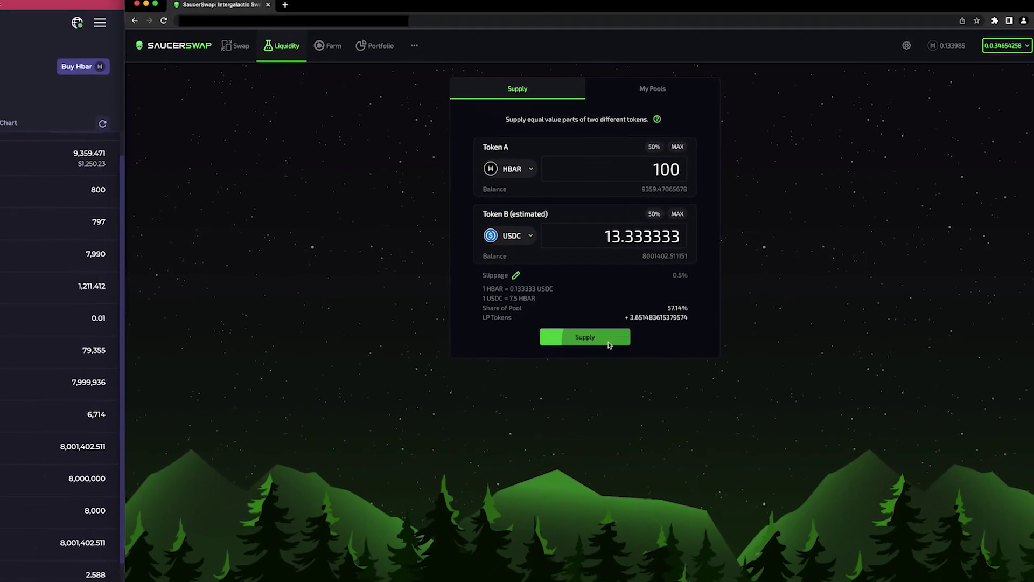
# - Supply 100 HBAR and 13.333333 USDC, approve in HashPack, and dismiss the wallet's success message
pyautogui.click(609, 343)
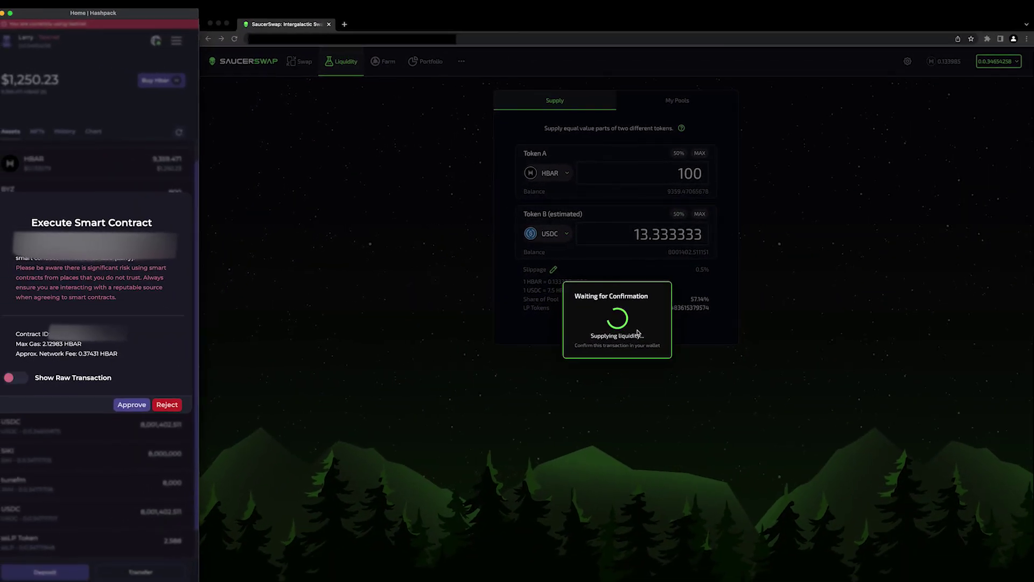
pyautogui.click(151, 407)
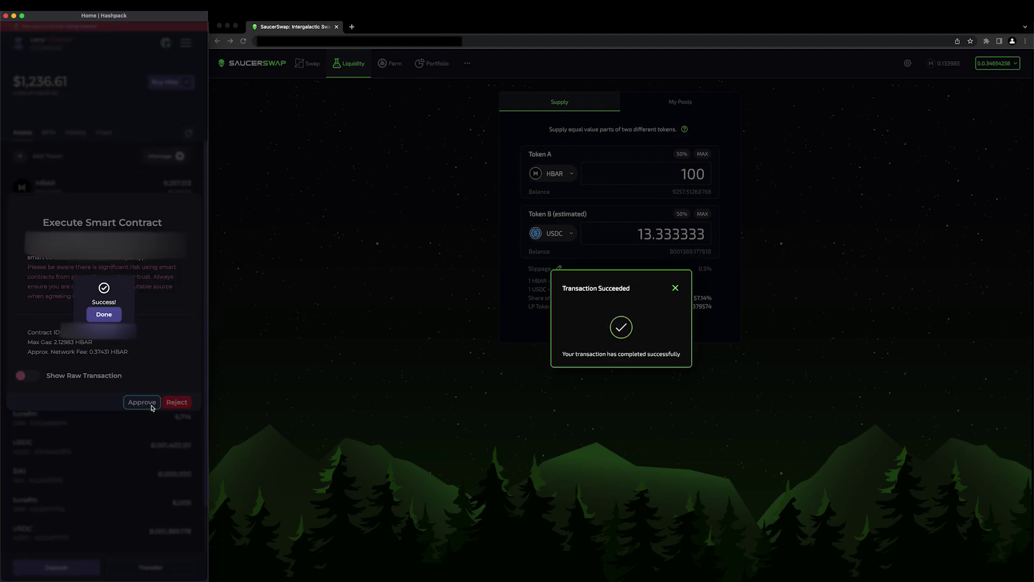
pyautogui.click(104, 314)
pyautogui.scroll(-1, 118, 401)
pyautogui.scroll(-2, 117, 401)
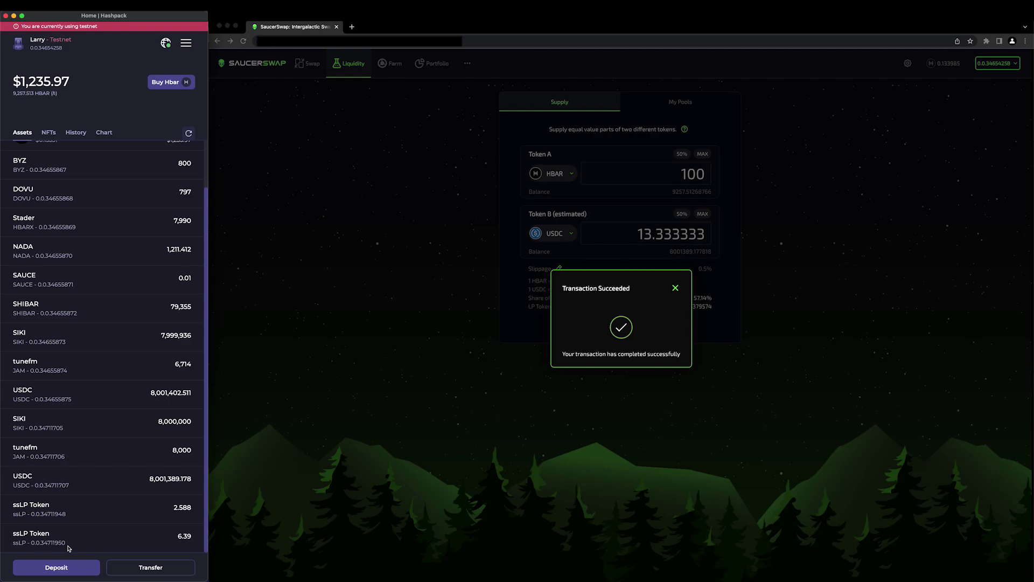
# - Dismiss the success message and expand the HBAR–USDC pool under My Pools, showing 174.99972349 HBAR and 23.333296 USDC
pyautogui.click(675, 288)
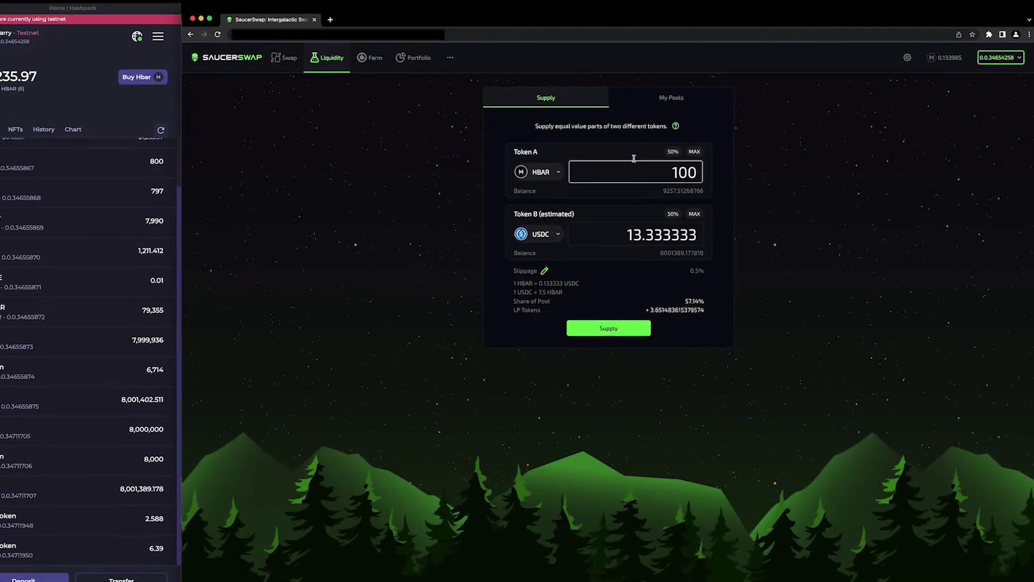
pyautogui.click(637, 99)
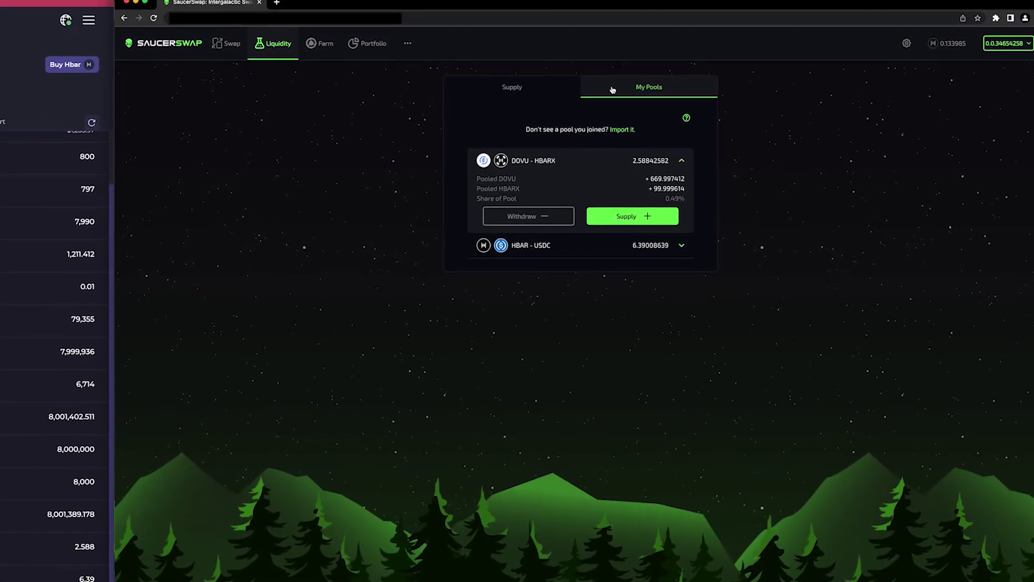
pyautogui.click(566, 245)
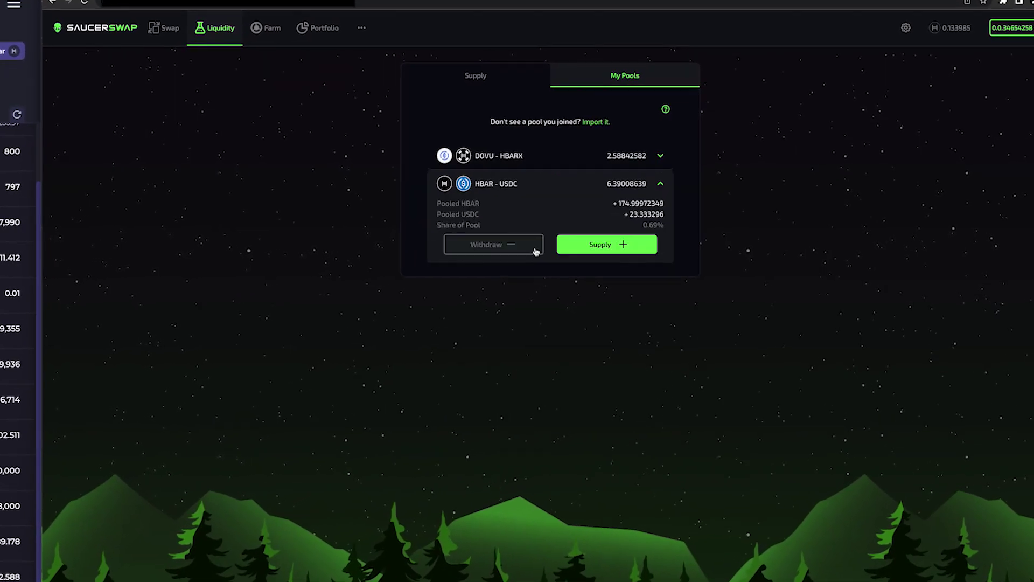